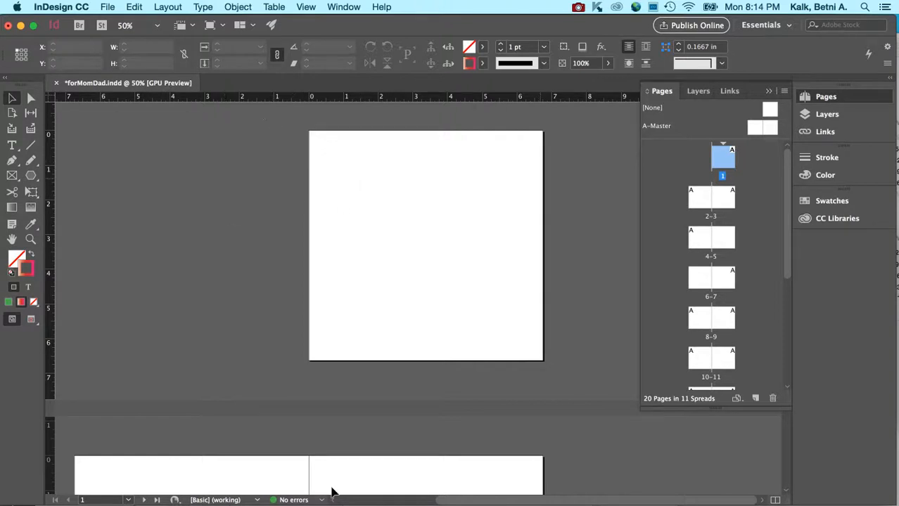
Step: Open the Blurb Book Creator to review its book project settings, and close it without changing anything
{"action": "scroll", "coordinate": [310, 478], "scroll_direction": "down", "scroll_amount": 3}
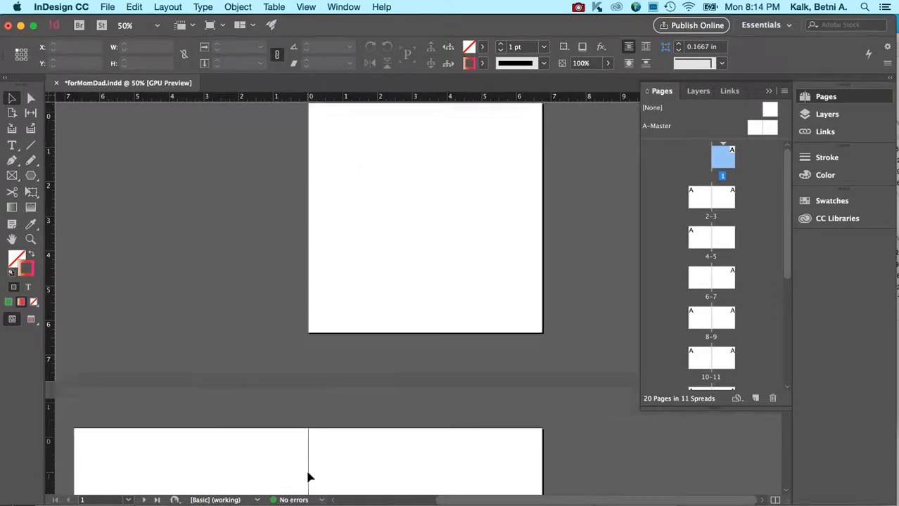
{"action": "left_click", "coordinate": [107, 6]}
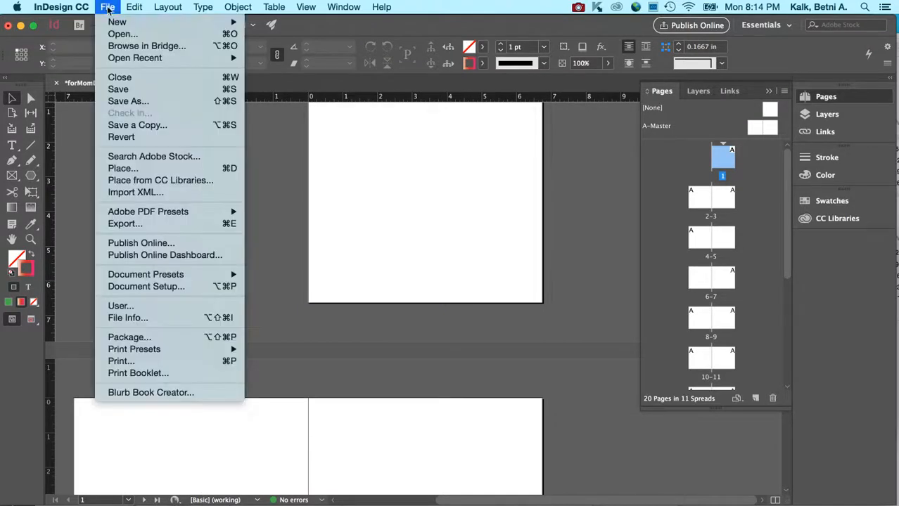
{"action": "left_click", "coordinate": [169, 392]}
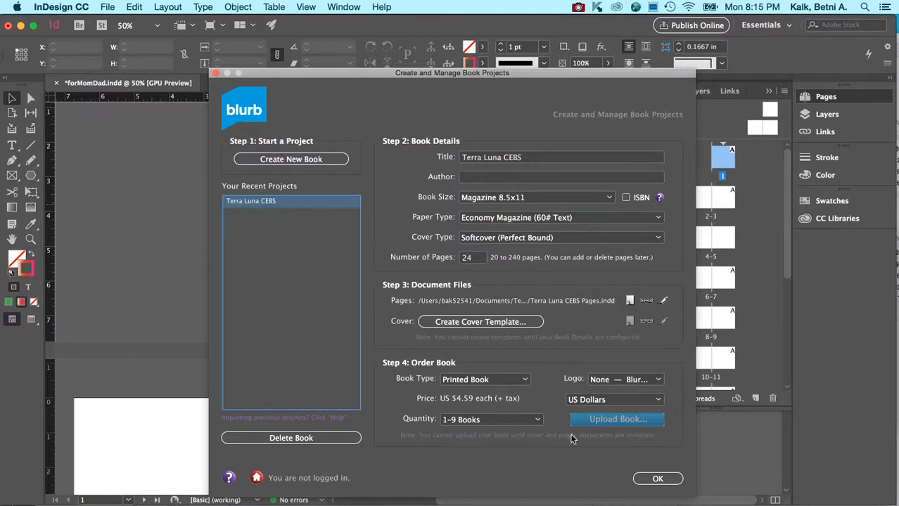
{"action": "left_click", "coordinate": [652, 478]}
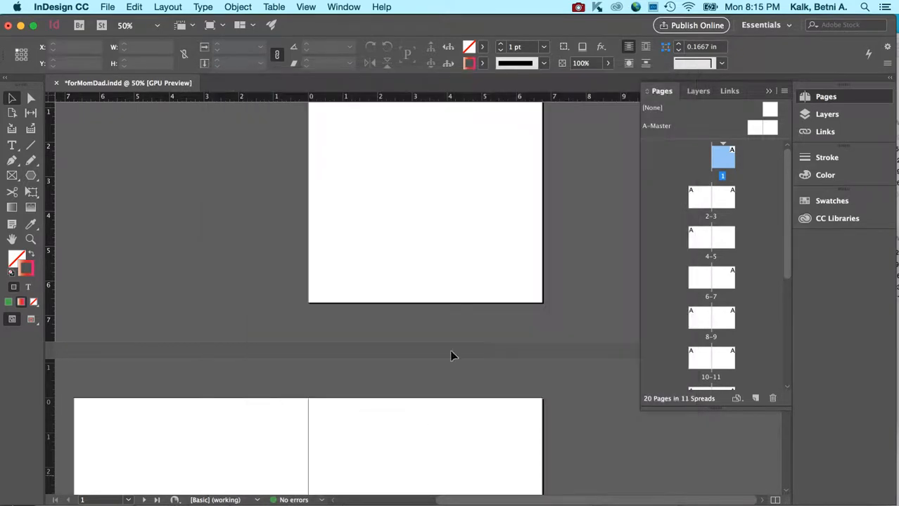
{"action": "left_click", "coordinate": [107, 7]}
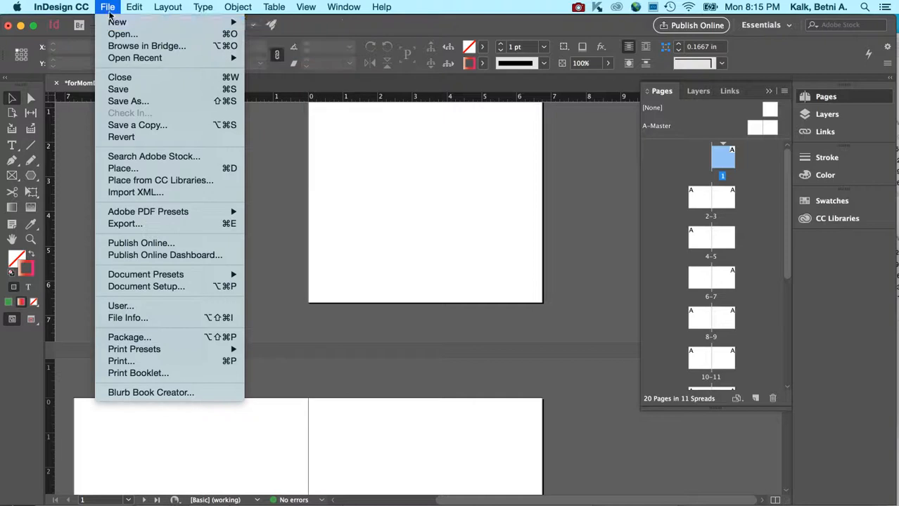
{"action": "left_click", "coordinate": [107, 6]}
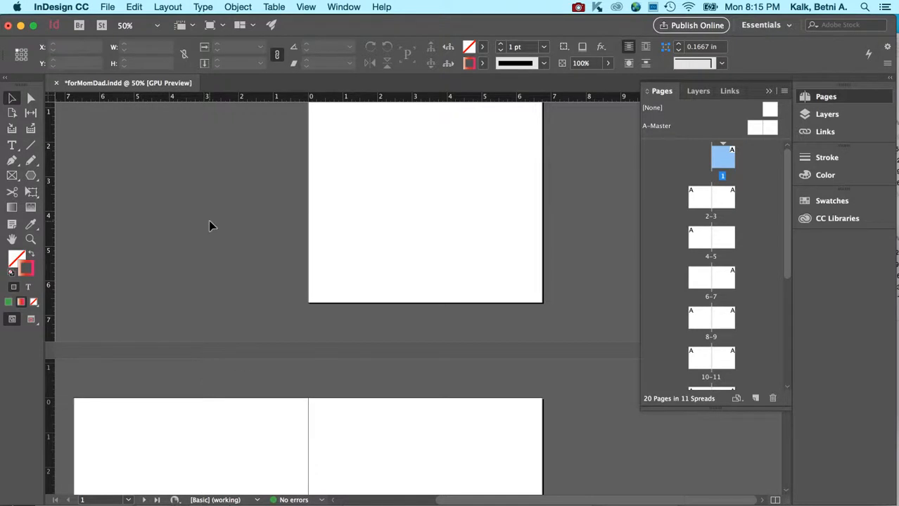
Step: Look through the document's page thumbnails from page 1 to page 20 and back
{"action": "scroll", "coordinate": [312, 244], "scroll_direction": "up", "scroll_amount": 2}
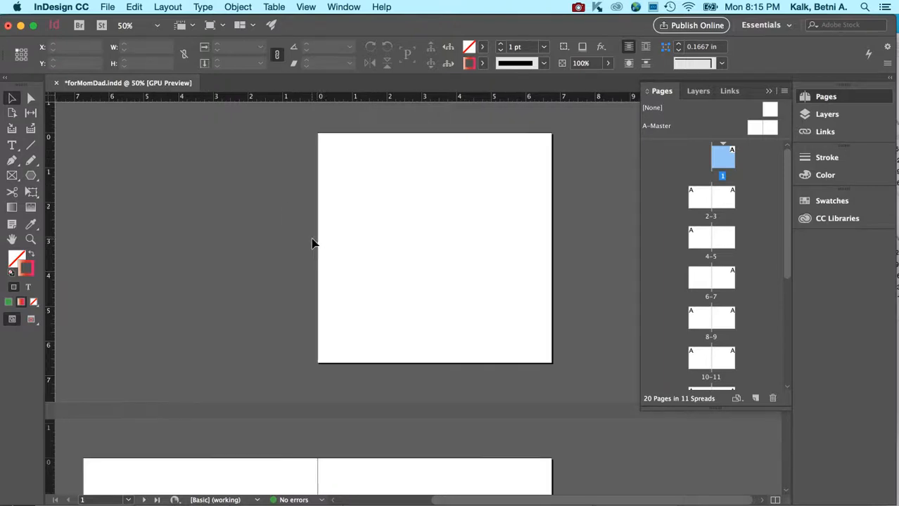
{"action": "scroll", "coordinate": [313, 244], "scroll_direction": "down", "scroll_amount": 1}
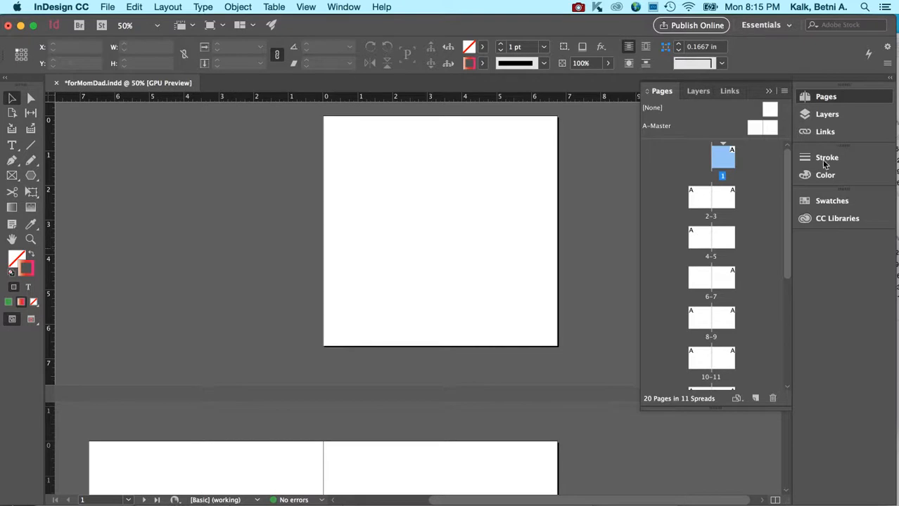
{"action": "left_click_drag", "start_coordinate": [786, 191], "coordinate": [788, 329]}
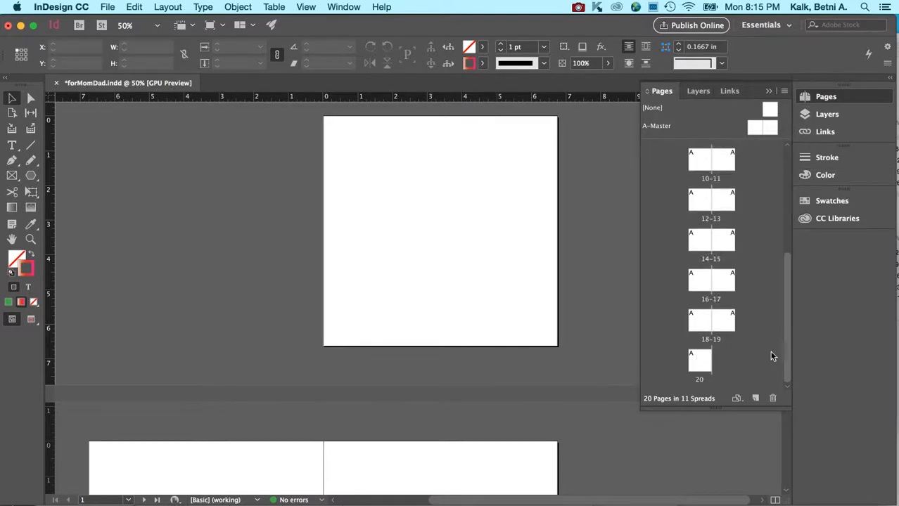
{"action": "left_click_drag", "start_coordinate": [786, 370], "coordinate": [783, 187]}
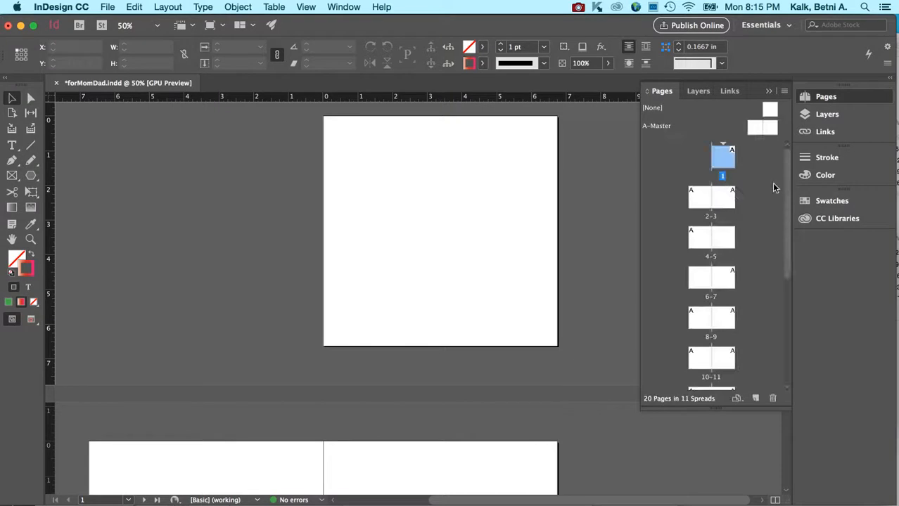
{"action": "left_click", "coordinate": [774, 187]}
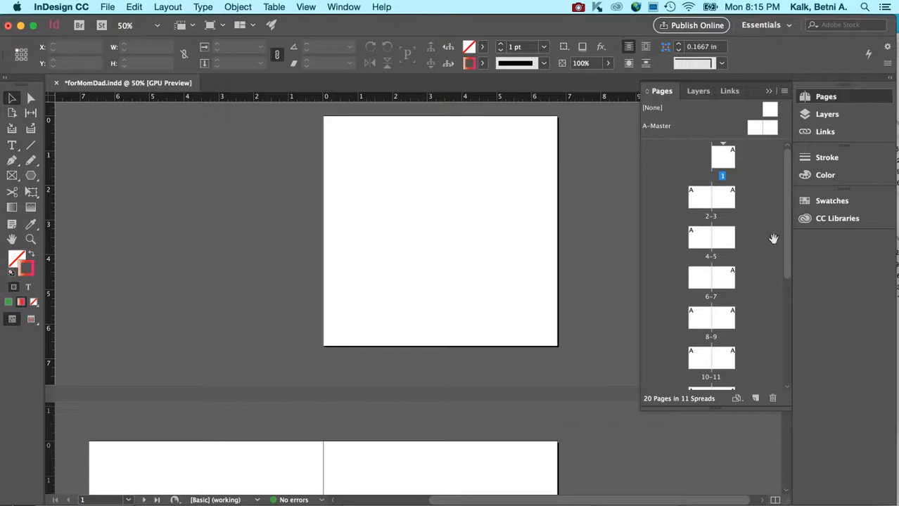
{"action": "left_click_drag", "start_coordinate": [787, 233], "coordinate": [784, 208]}
Step: Draw a six-pointed star about 5.22 in wide and 5.08 in high on the left page of A-Master
{"action": "double_click", "coordinate": [756, 127]}
{"action": "left_click", "coordinate": [30, 176]}
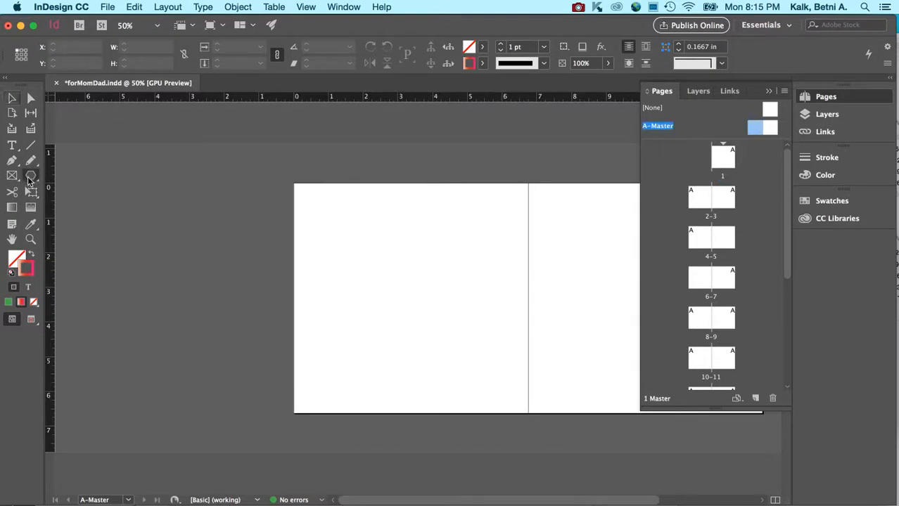
{"action": "mouse_move", "coordinate": [427, 274]}
{"action": "left_mouse_down"}
{"action": "mouse_move", "coordinate": [449, 292]}
{"action": "mouse_move", "coordinate": [508, 383]}
{"action": "left_mouse_up"}
Step: Set the star's opacity to 53% and deselect it
{"action": "left_click", "coordinate": [482, 62]}
{"action": "left_click", "coordinate": [584, 67]}
{"action": "left_click", "coordinate": [608, 63]}
{"action": "left_click_drag", "start_coordinate": [607, 80], "coordinate": [575, 82]}
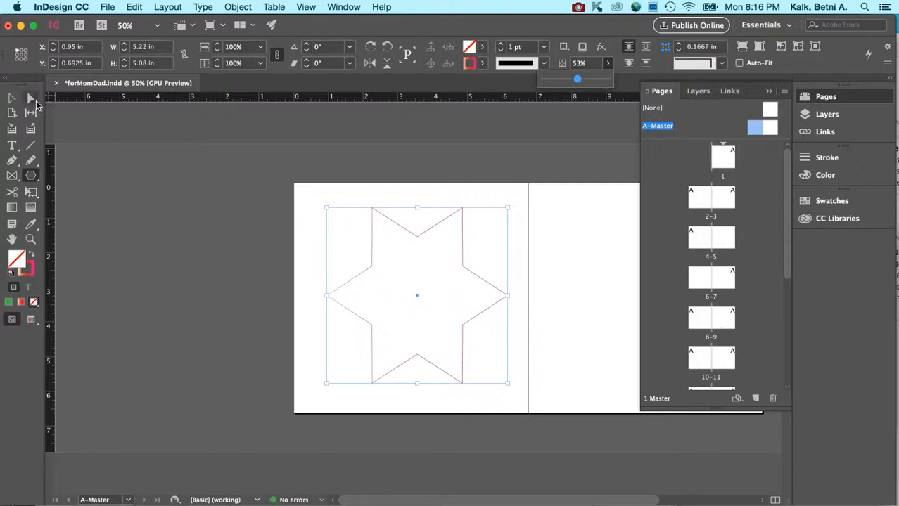
{"action": "left_click", "coordinate": [12, 99]}
{"action": "left_click", "coordinate": [286, 175]}
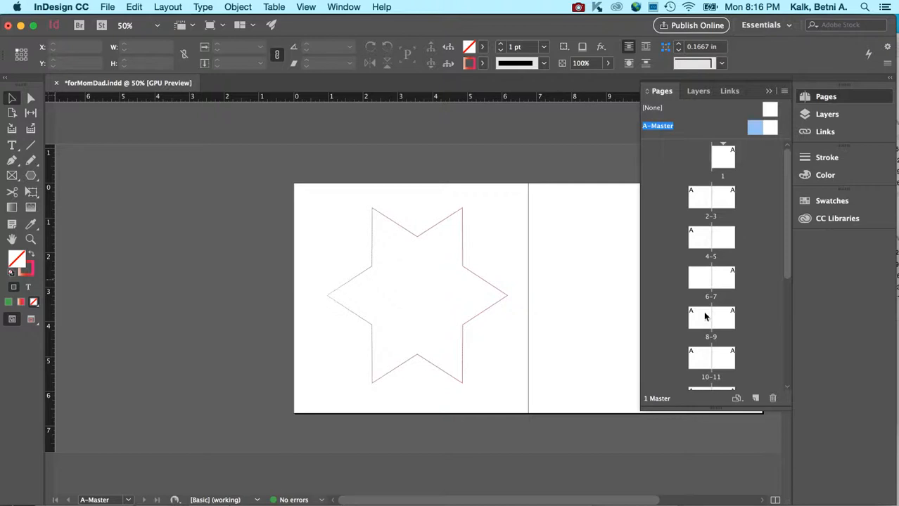
Step: Apply A-Master to page 6
{"action": "left_click", "coordinate": [700, 277]}
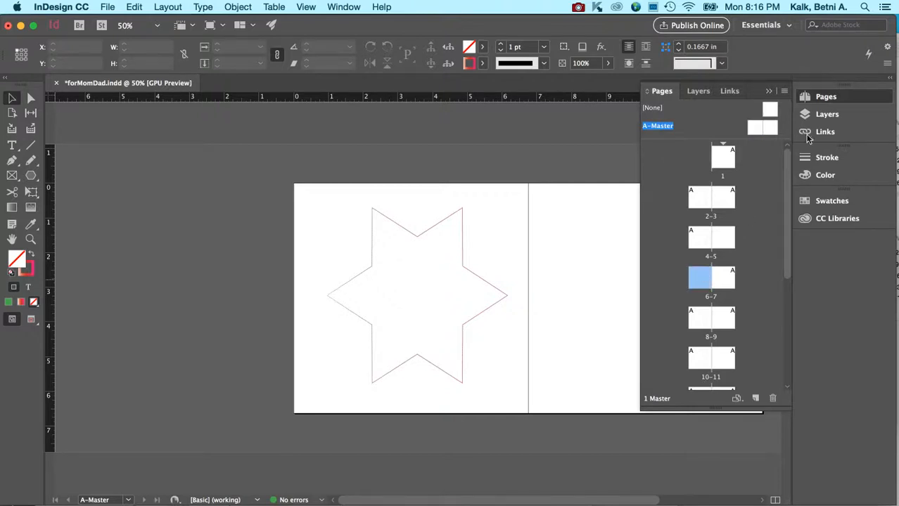
{"action": "left_click", "coordinate": [782, 93]}
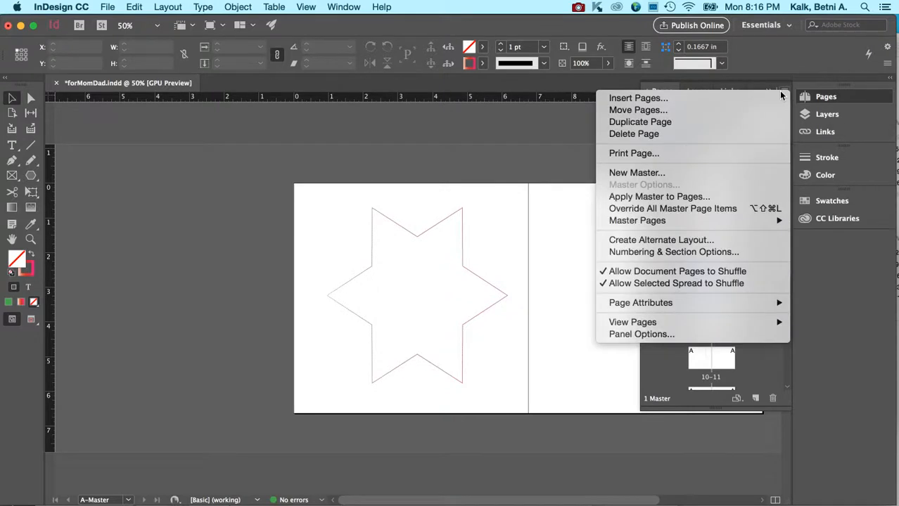
{"action": "left_click", "coordinate": [725, 198]}
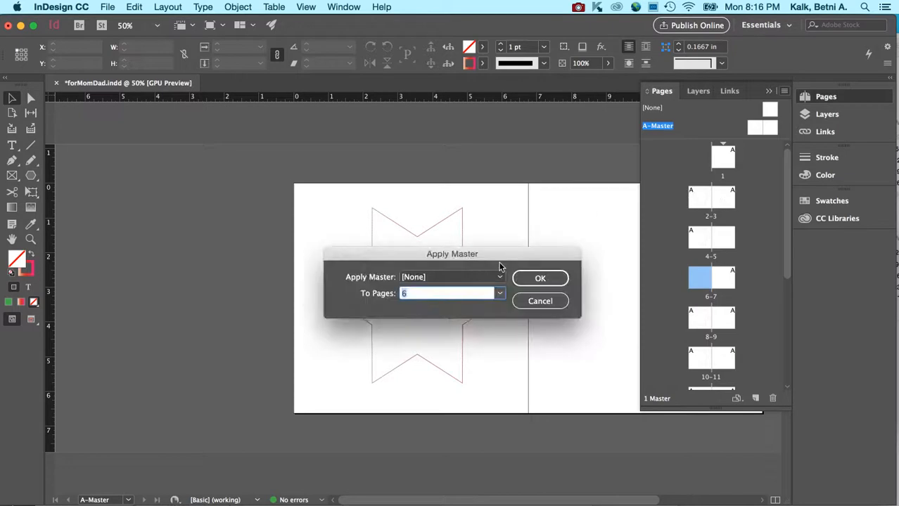
{"action": "left_click", "coordinate": [499, 278]}
{"action": "left_click", "coordinate": [474, 307]}
{"action": "left_click", "coordinate": [539, 279]}
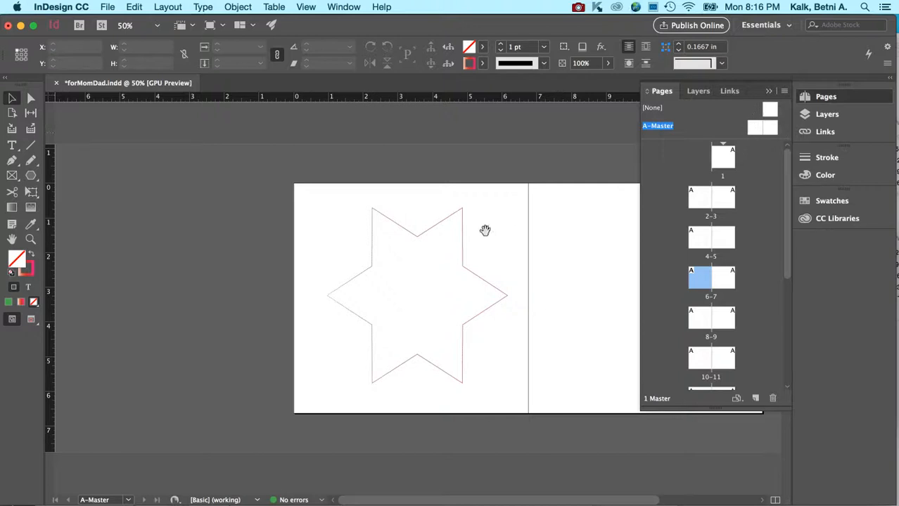
Step: Draw a rectangle about 5.24 in wide and 4.52 in high on the right page of A-Master
{"action": "left_click", "coordinate": [31, 176]}
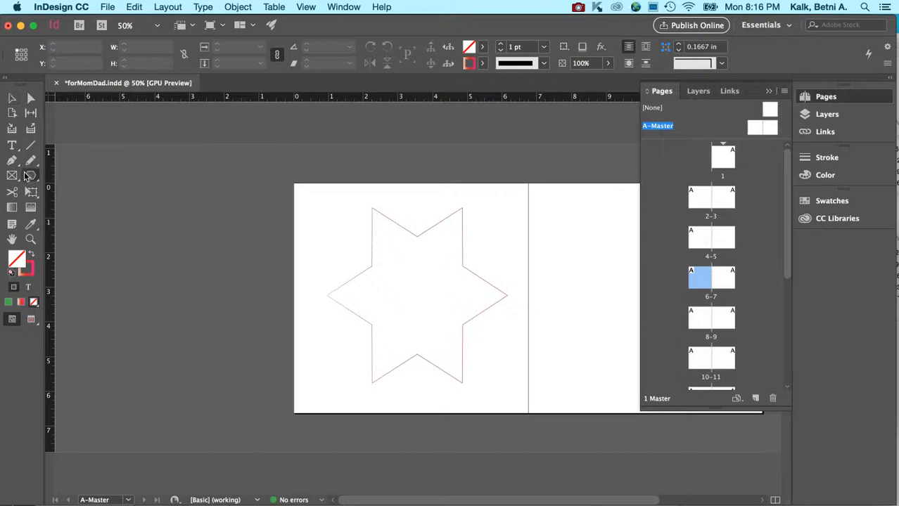
{"action": "left_click", "coordinate": [62, 182]}
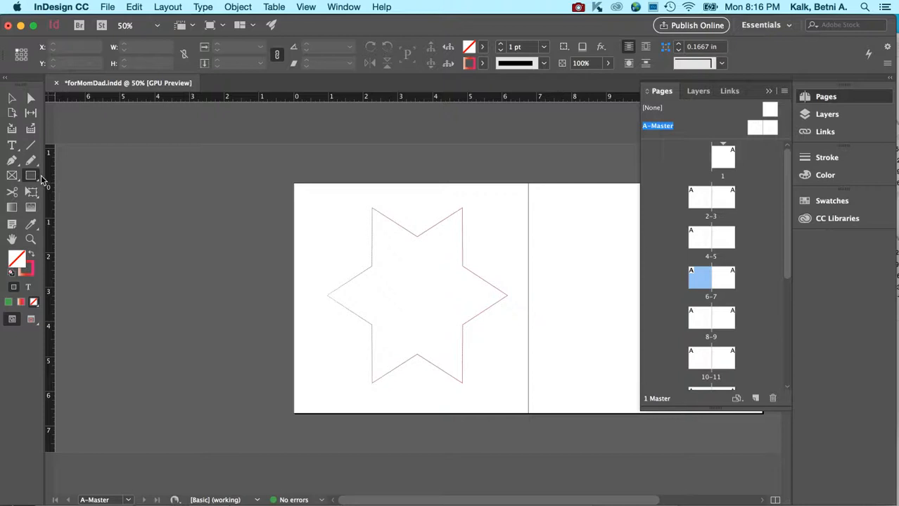
{"action": "left_click", "coordinate": [543, 208]}
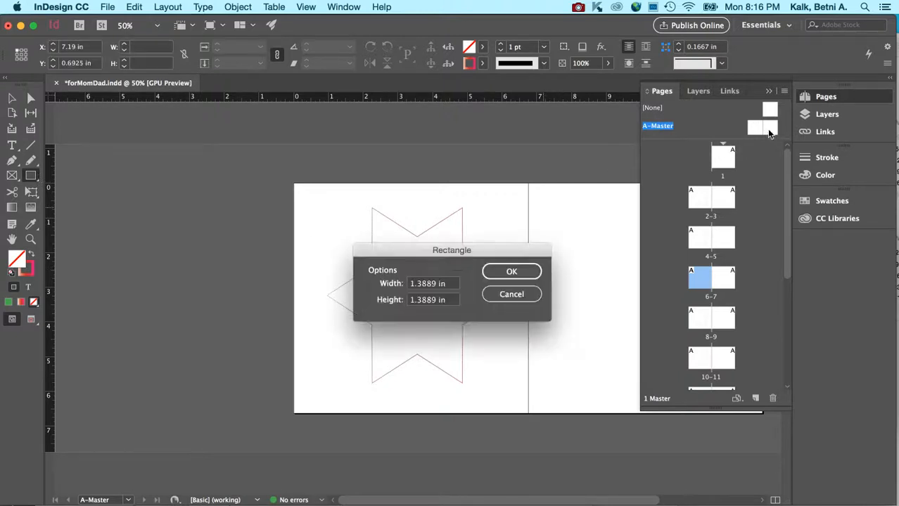
{"action": "left_click", "coordinate": [510, 295]}
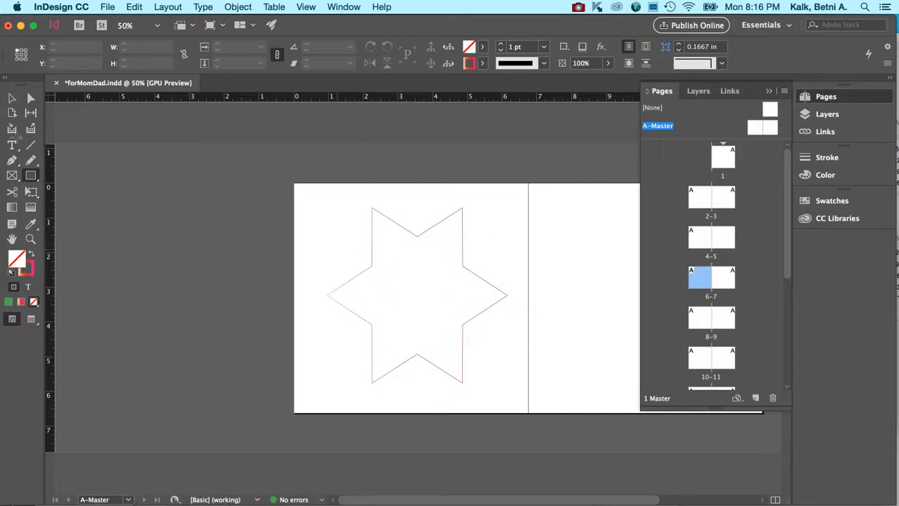
{"action": "key", "text": "v"}
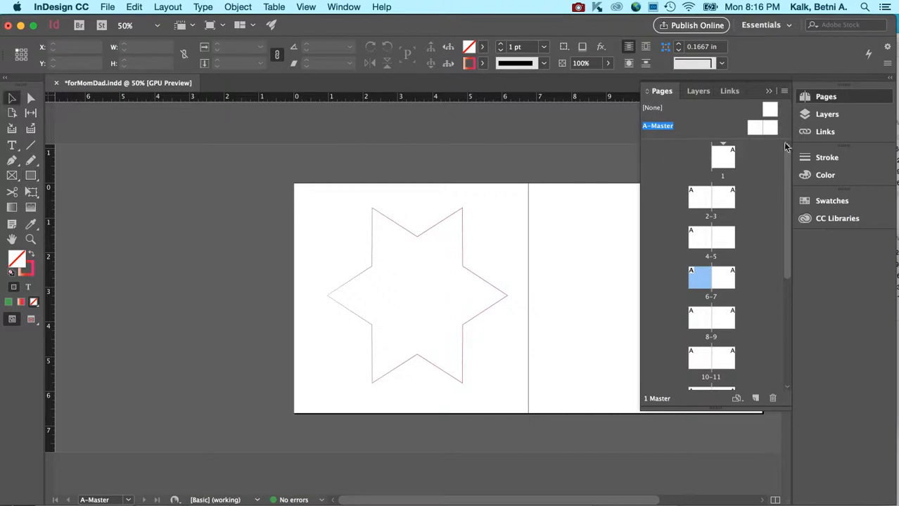
{"action": "left_click", "coordinate": [772, 132]}
{"action": "double_click", "coordinate": [773, 132]}
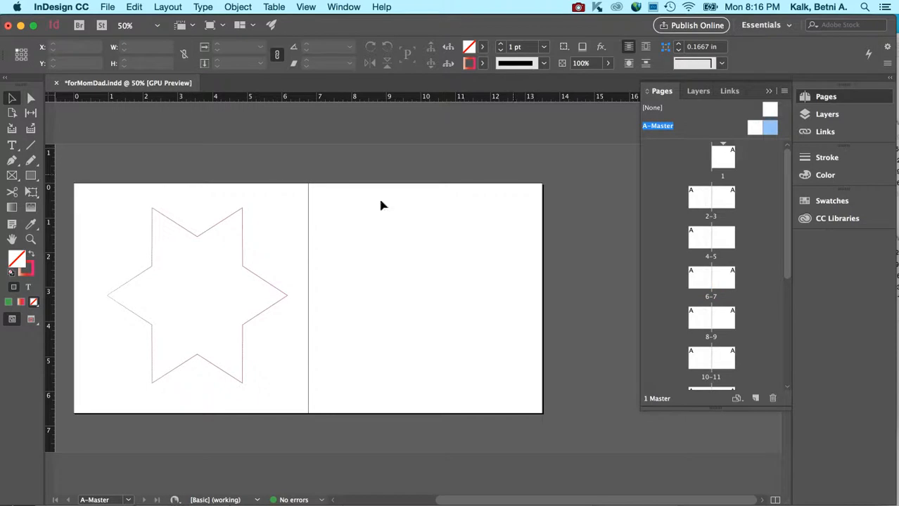
{"action": "left_click", "coordinate": [29, 178]}
{"action": "left_click_drag", "start_coordinate": [326, 213], "coordinate": [510, 369]}
{"action": "left_click", "coordinate": [11, 97]}
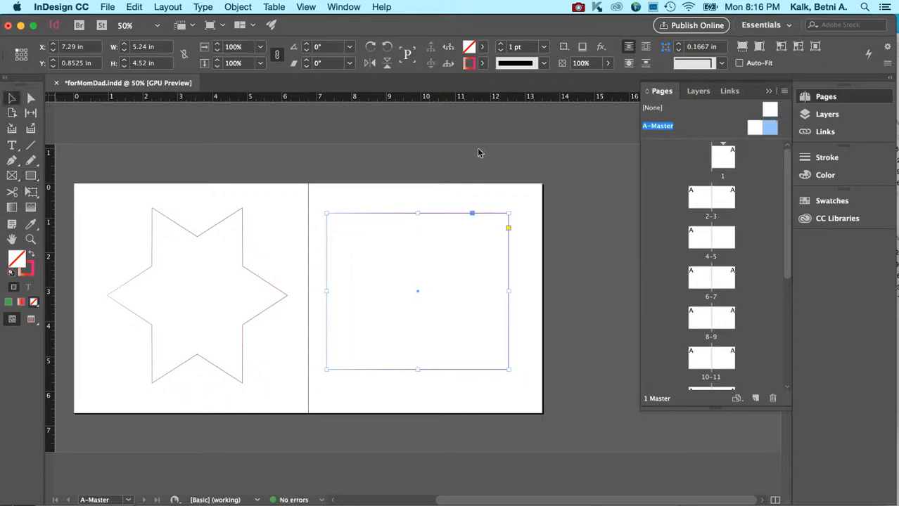
Step: Apply A-Master to page 5 and deselect the rectangle on the master spread
{"action": "left_click", "coordinate": [725, 240]}
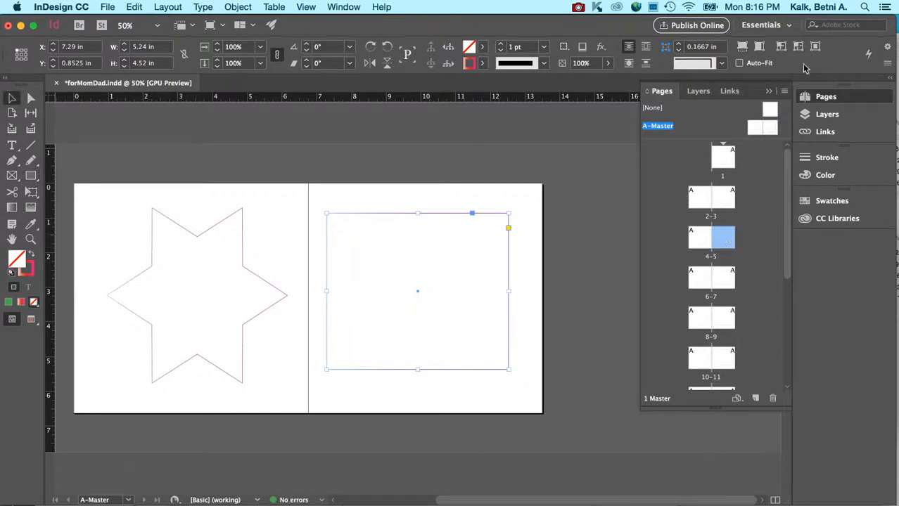
{"action": "left_click", "coordinate": [785, 91]}
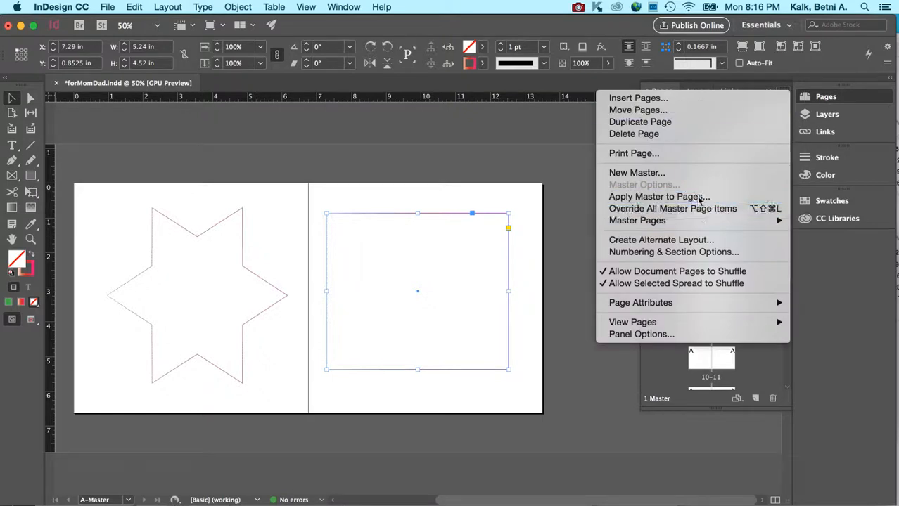
{"action": "left_click", "coordinate": [697, 197]}
{"action": "left_click", "coordinate": [496, 277]}
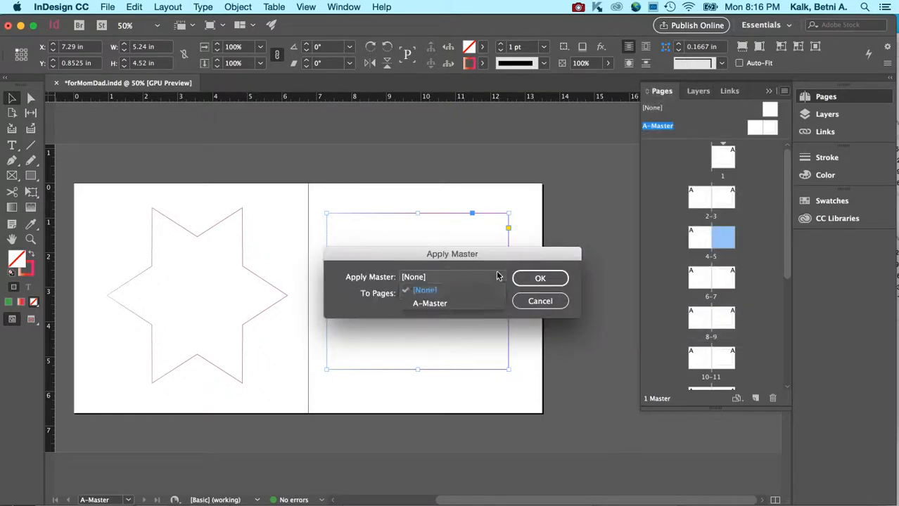
{"action": "left_click", "coordinate": [489, 304]}
{"action": "left_click", "coordinate": [539, 279]}
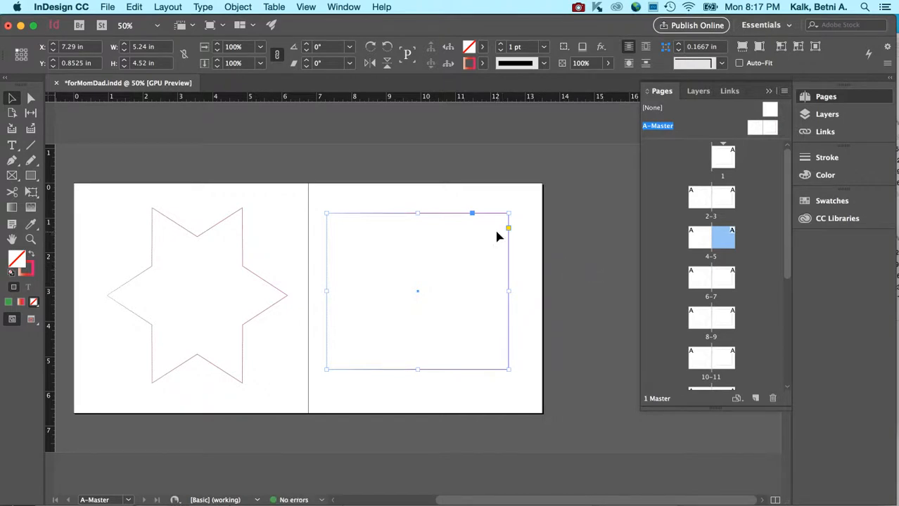
{"action": "left_click", "coordinate": [11, 98]}
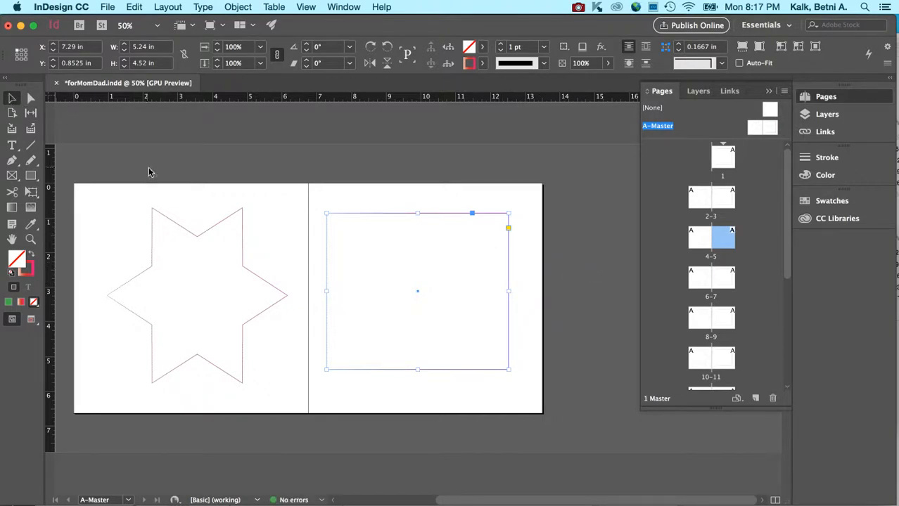
{"action": "left_click", "coordinate": [334, 164]}
Step: Examine how the A-Master shapes appear on page 1 and on the spread of pages 2–3
{"action": "scroll", "coordinate": [445, 328], "scroll_direction": "left", "scroll_amount": 3}
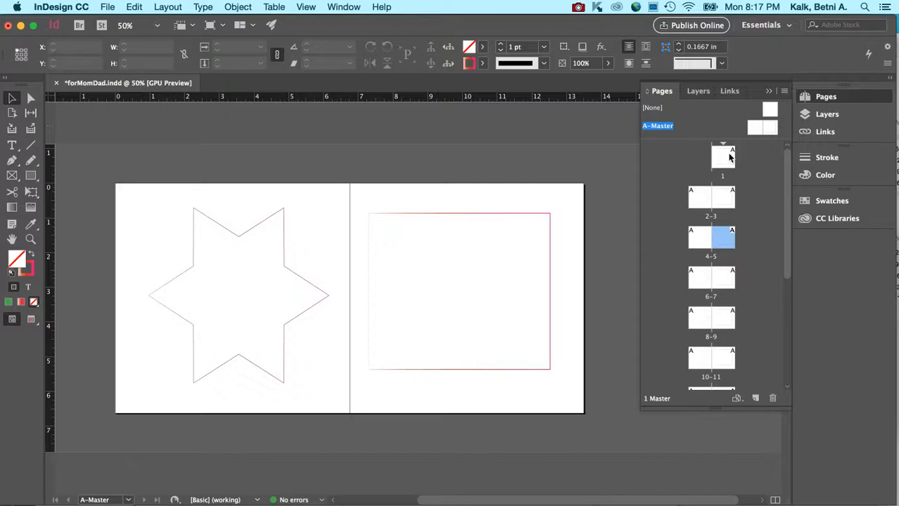
{"action": "scroll", "coordinate": [571, 242], "scroll_direction": "right", "scroll_amount": 2}
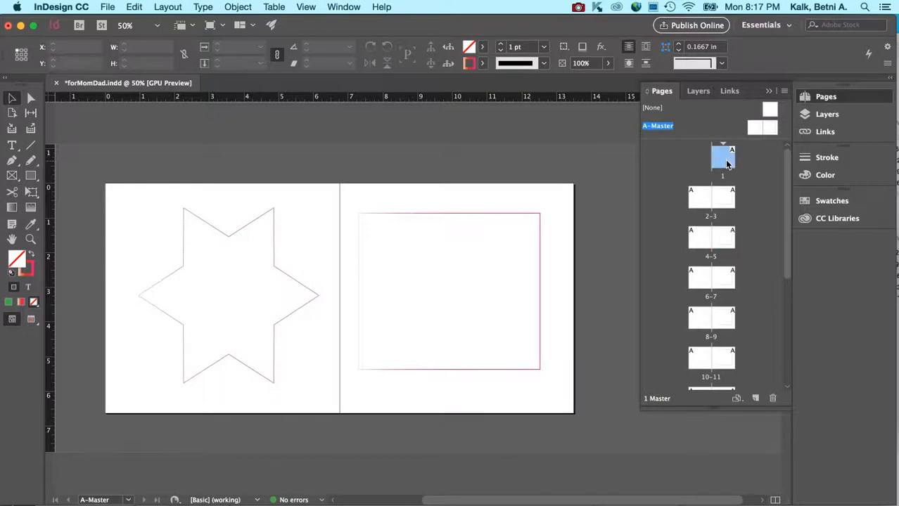
{"action": "double_click", "coordinate": [718, 159]}
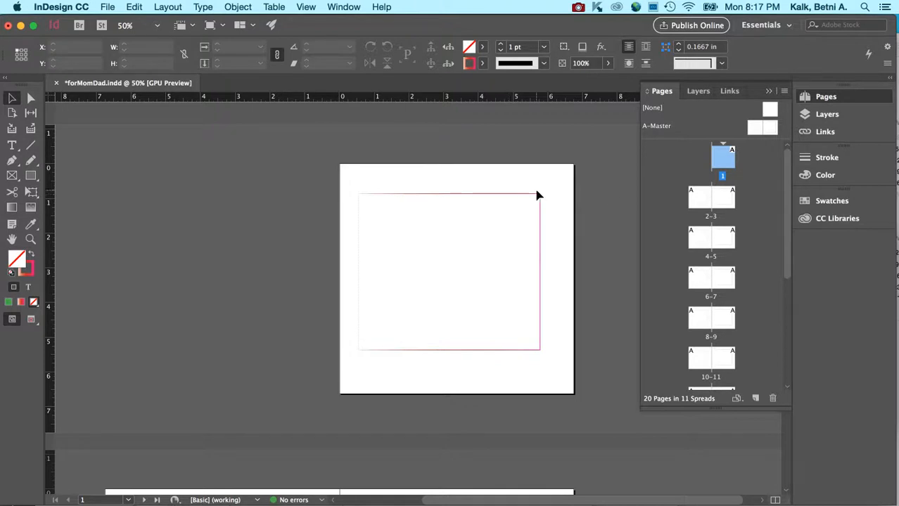
{"action": "double_click", "coordinate": [707, 197]}
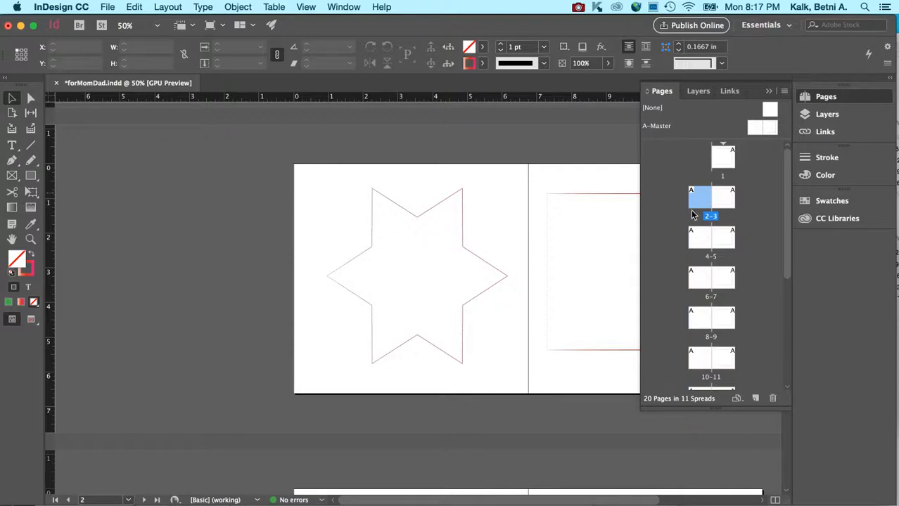
{"action": "scroll", "coordinate": [499, 331], "scroll_direction": "right", "scroll_amount": 3}
{"action": "scroll", "coordinate": [499, 331], "scroll_direction": "down", "scroll_amount": 1}
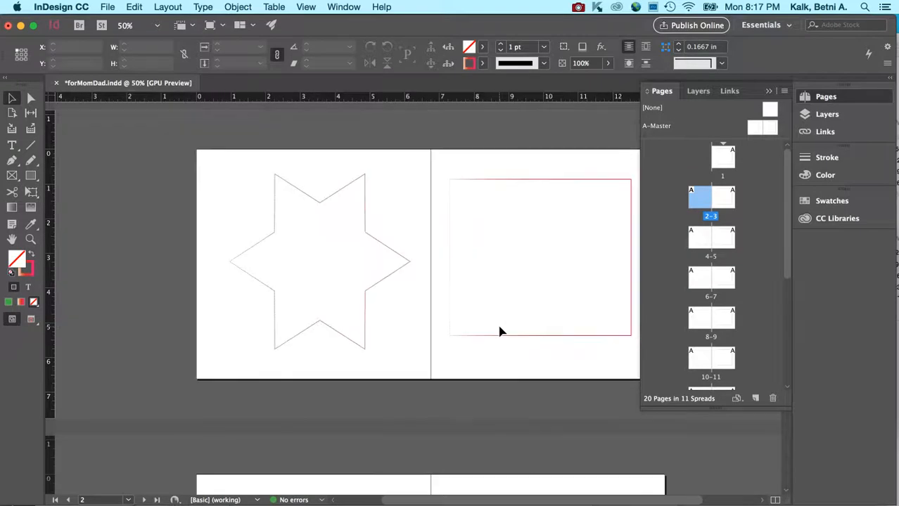
{"action": "scroll", "coordinate": [377, 312], "scroll_direction": "down", "scroll_amount": 1}
{"action": "scroll", "coordinate": [377, 312], "scroll_direction": "right", "scroll_amount": 2}
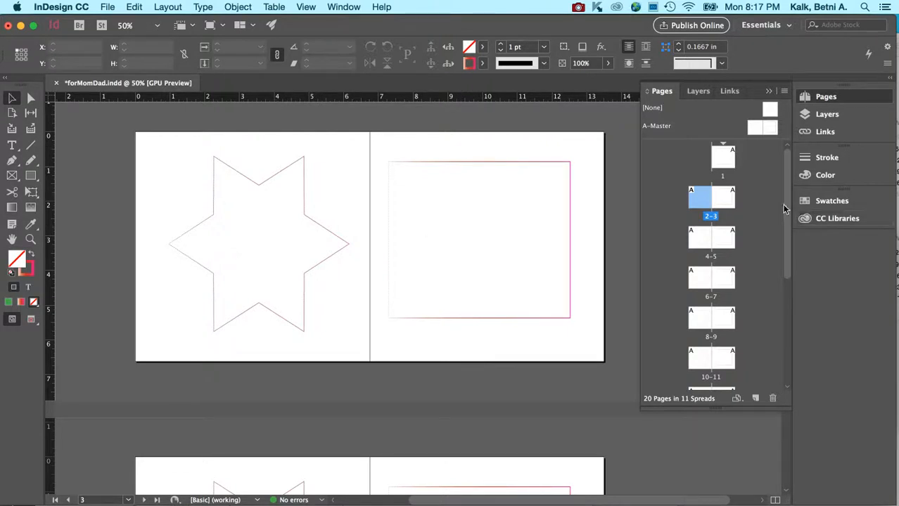
{"action": "mouse_move", "coordinate": [784, 204]}
{"action": "left_mouse_down"}
{"action": "mouse_move", "coordinate": [782, 235]}
{"action": "mouse_move", "coordinate": [785, 219]}
{"action": "left_mouse_up"}
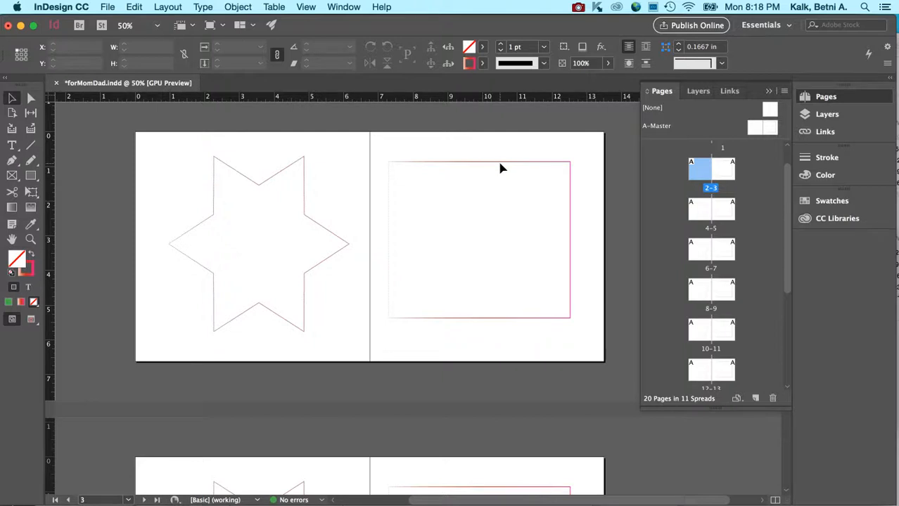
Step: Save the book document under its current file name
{"action": "scroll", "coordinate": [443, 251], "scroll_direction": "down", "scroll_amount": 5}
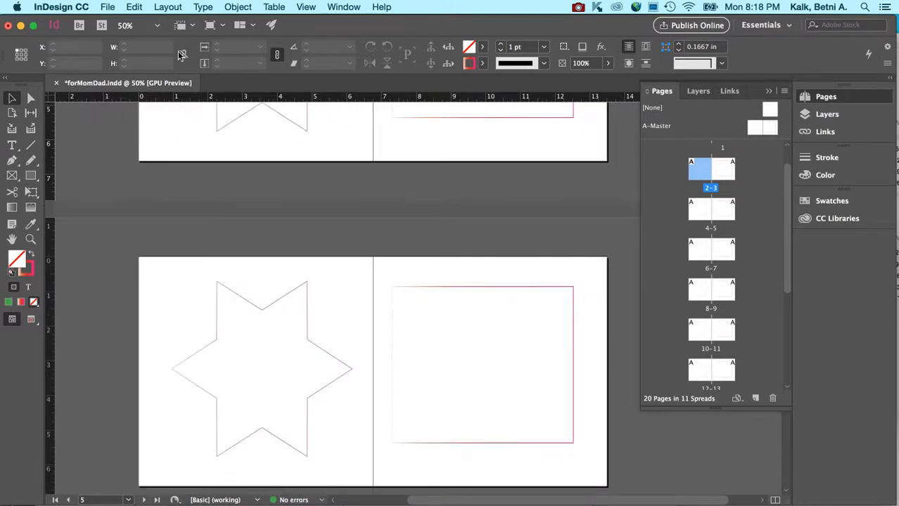
{"action": "left_click", "coordinate": [110, 6]}
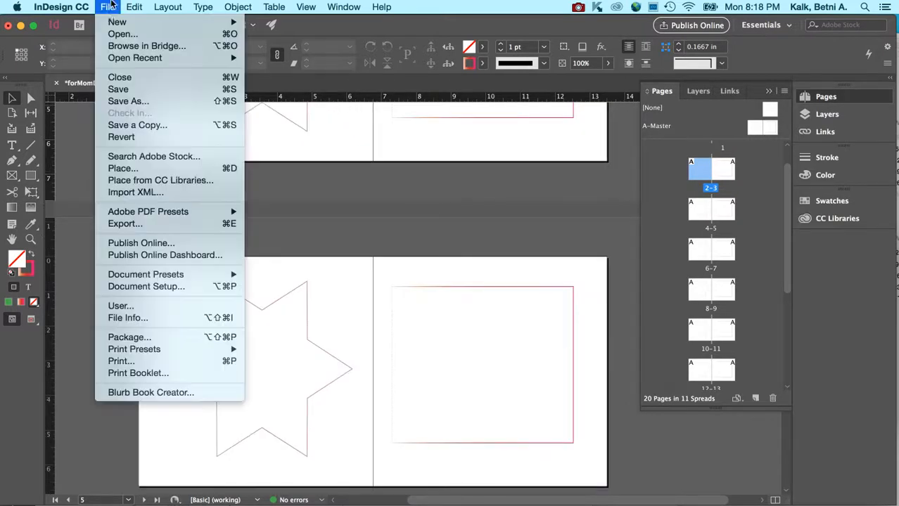
{"action": "left_click", "coordinate": [117, 90]}
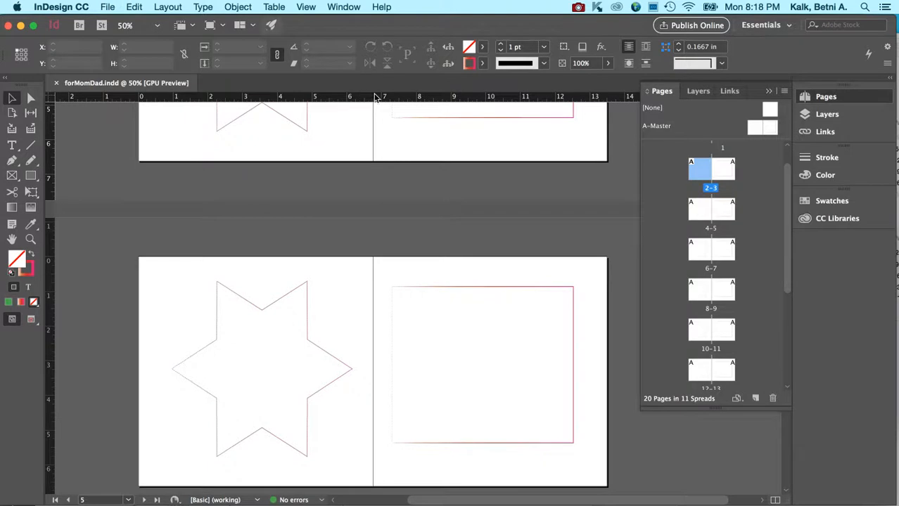
Step: Look over the PDF export presets and the Blurb Book Creator's book details and order options, and close the creator
{"action": "left_click", "coordinate": [106, 6]}
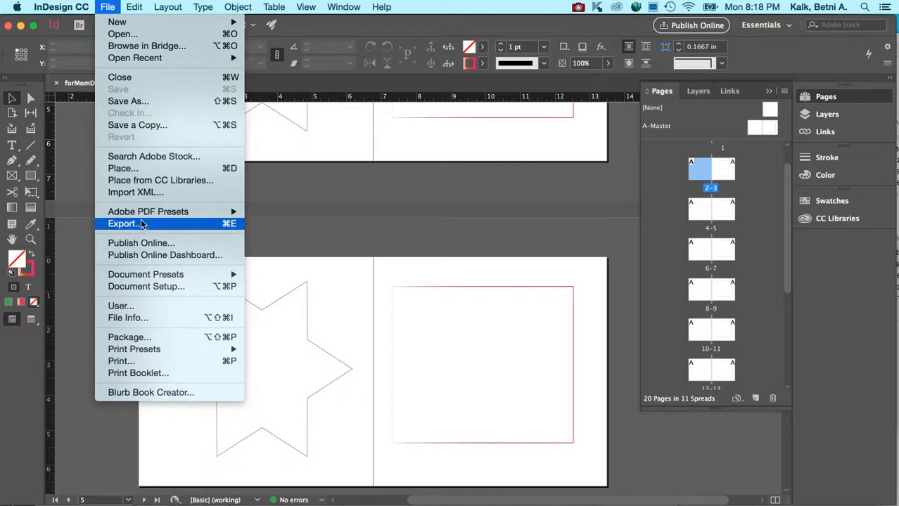
{"action": "mouse_move", "coordinate": [146, 213]}
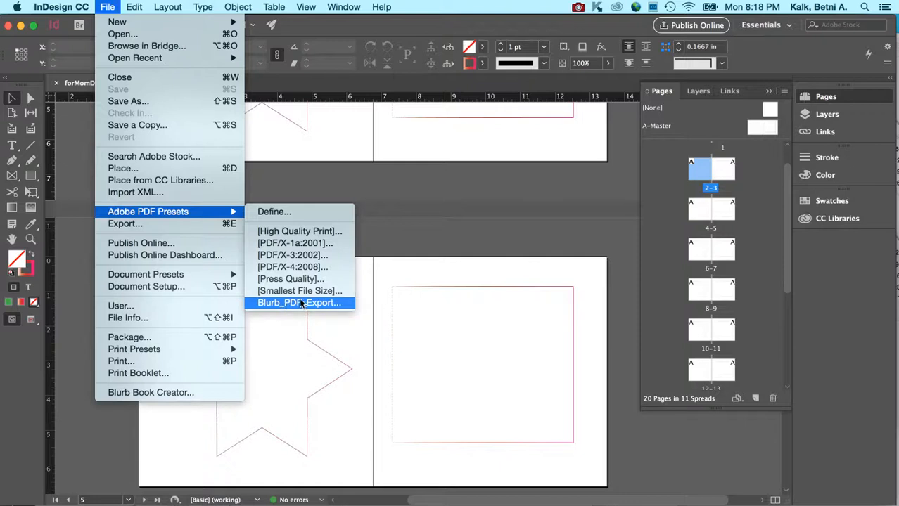
{"action": "left_click", "coordinate": [217, 393]}
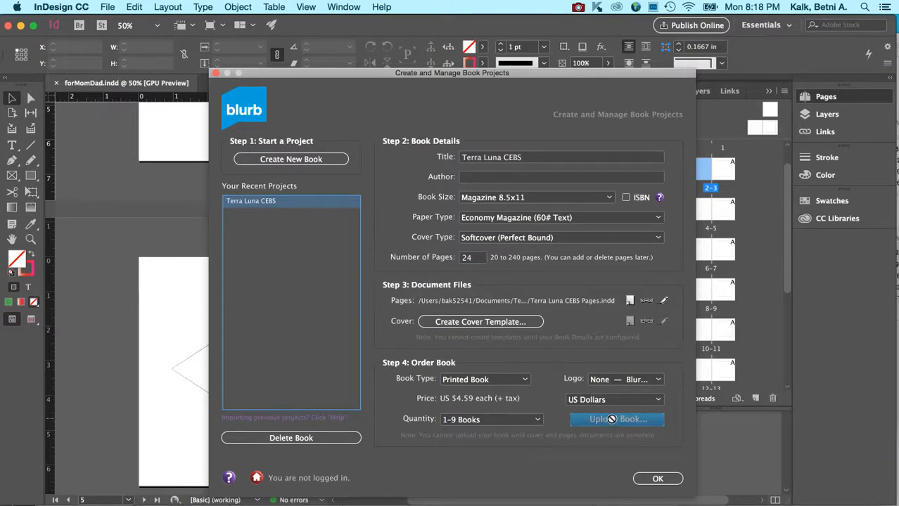
{"action": "left_click", "coordinate": [672, 478]}
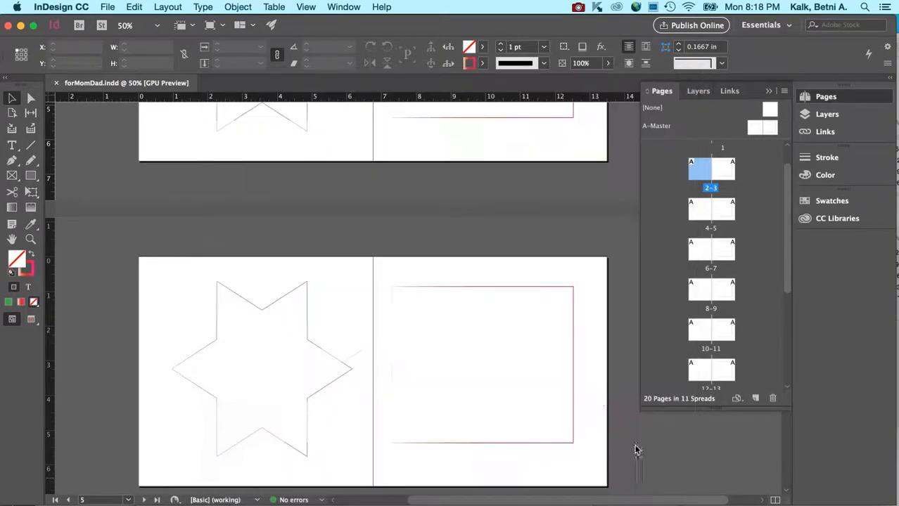
Step: Open the Package command for the entire publication and check its Fonts and Links and Images information
{"action": "left_click", "coordinate": [107, 6]}
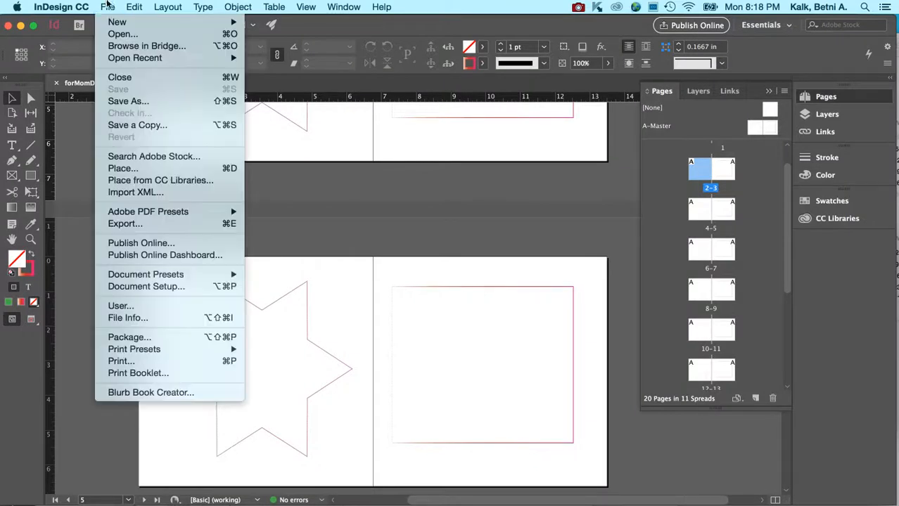
{"action": "mouse_move", "coordinate": [128, 5]}
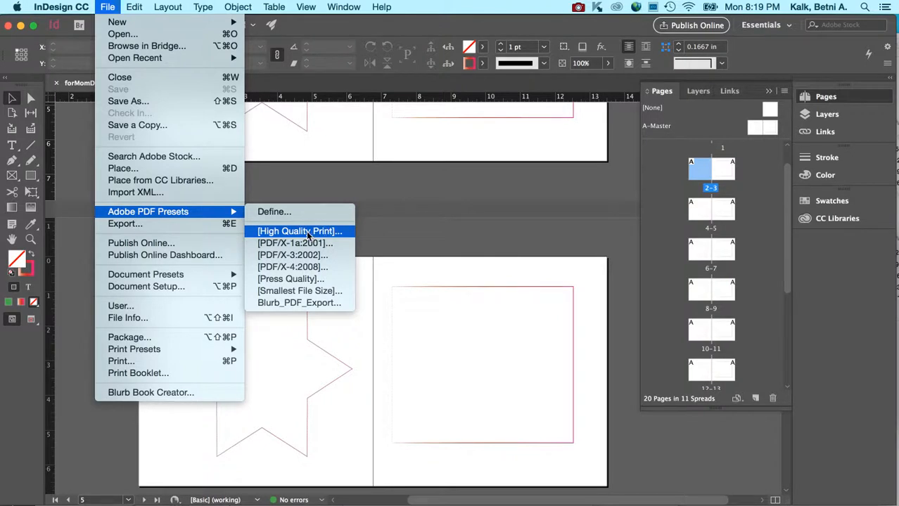
{"action": "mouse_move", "coordinate": [207, 213]}
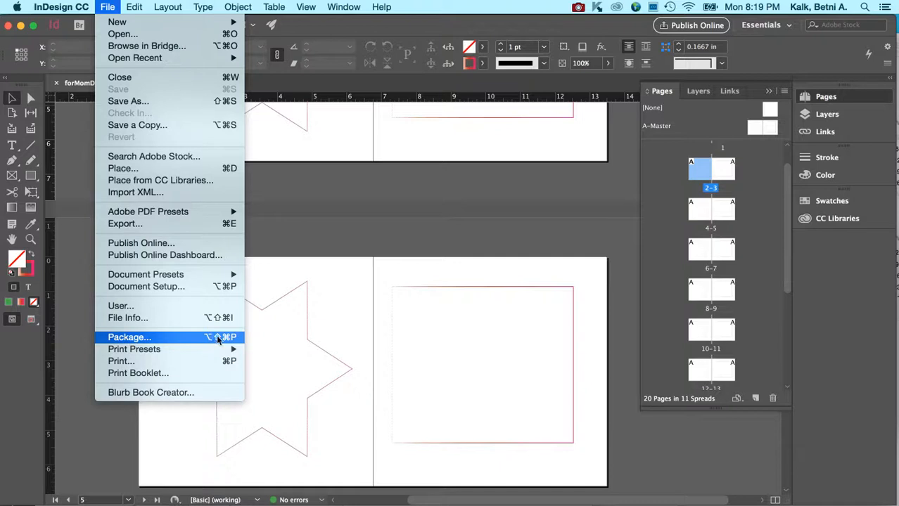
{"action": "left_click", "coordinate": [217, 337]}
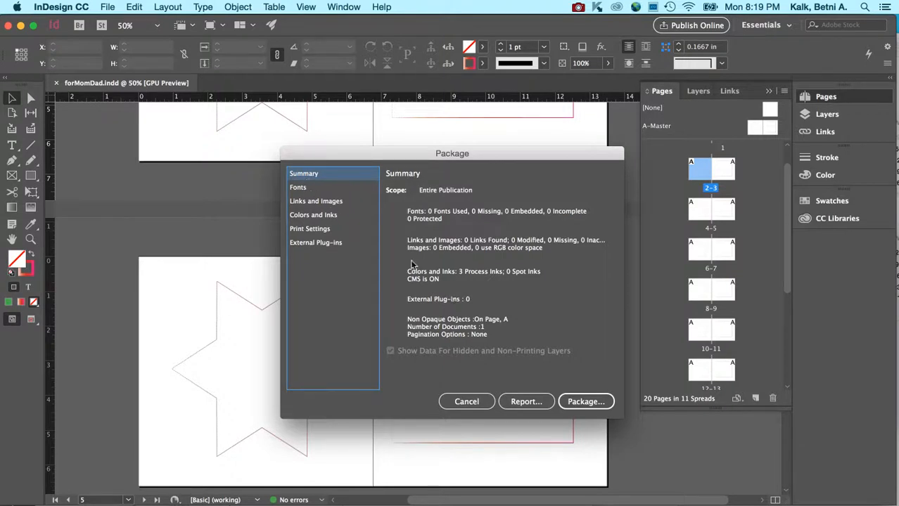
{"action": "left_click", "coordinate": [302, 188]}
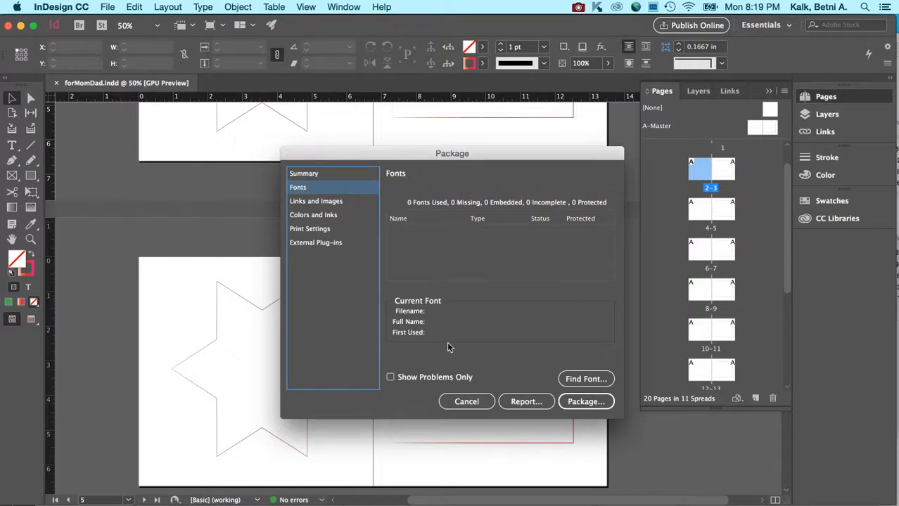
{"action": "left_click", "coordinate": [329, 203]}
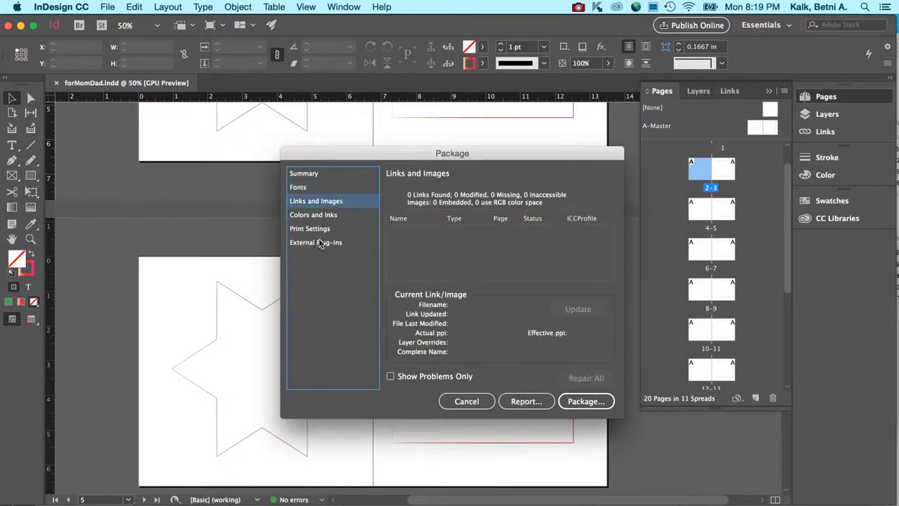
Step: Package the publication into "forMomDad Folder" with Instructions.txt, fonts, linked graphics, IDML and a [High Quality Print] PDF
{"action": "left_click", "coordinate": [596, 407]}
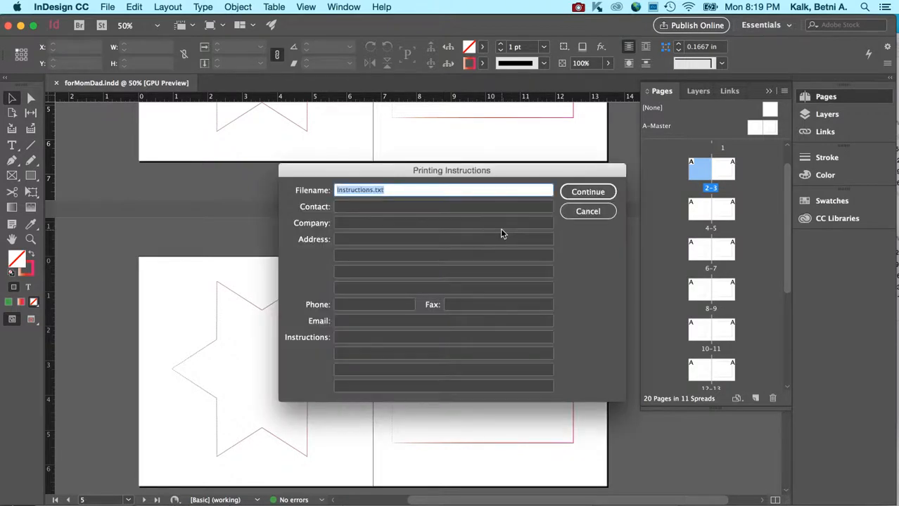
{"action": "left_click", "coordinate": [580, 192]}
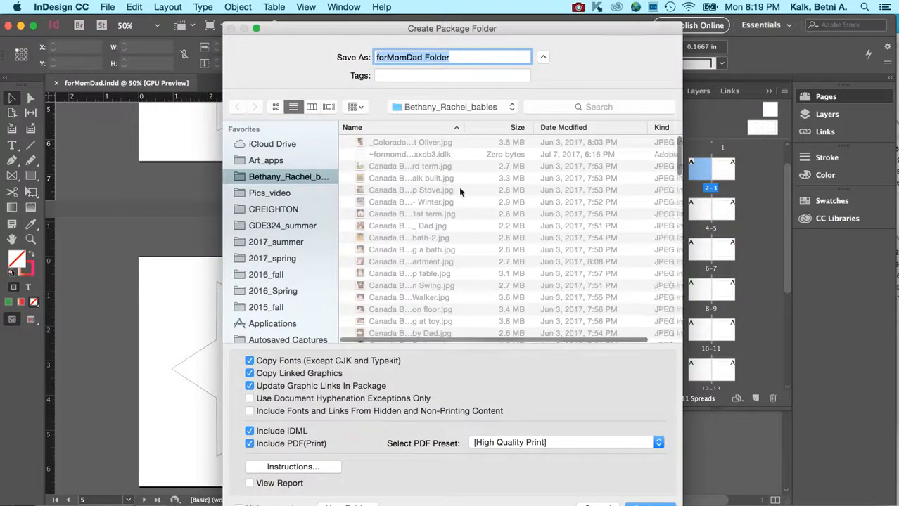
{"action": "left_click", "coordinate": [434, 107]}
{"action": "left_click", "coordinate": [433, 108]}
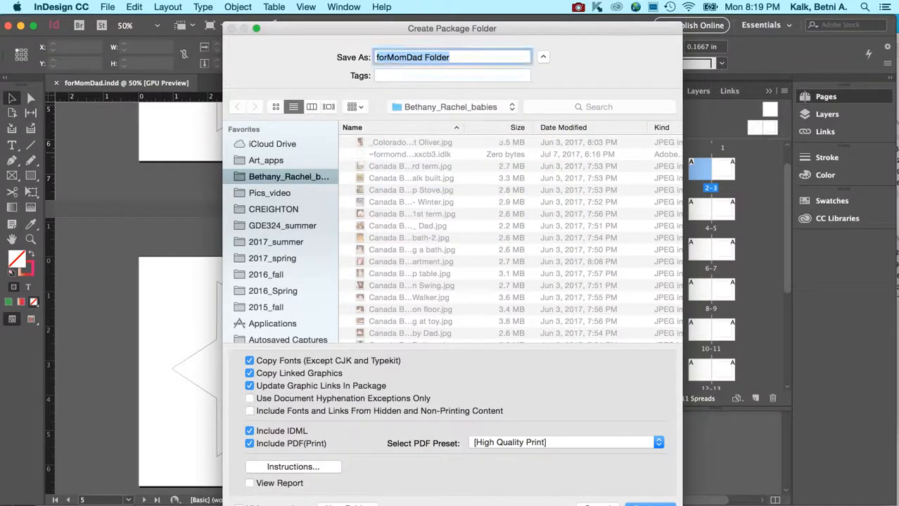
{"action": "key", "text": "Return"}
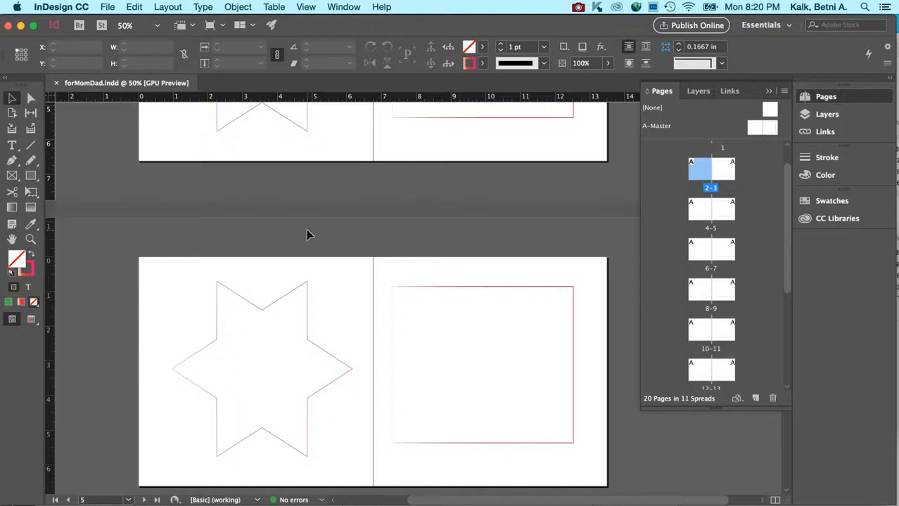
{"action": "left_click", "coordinate": [277, 436]}
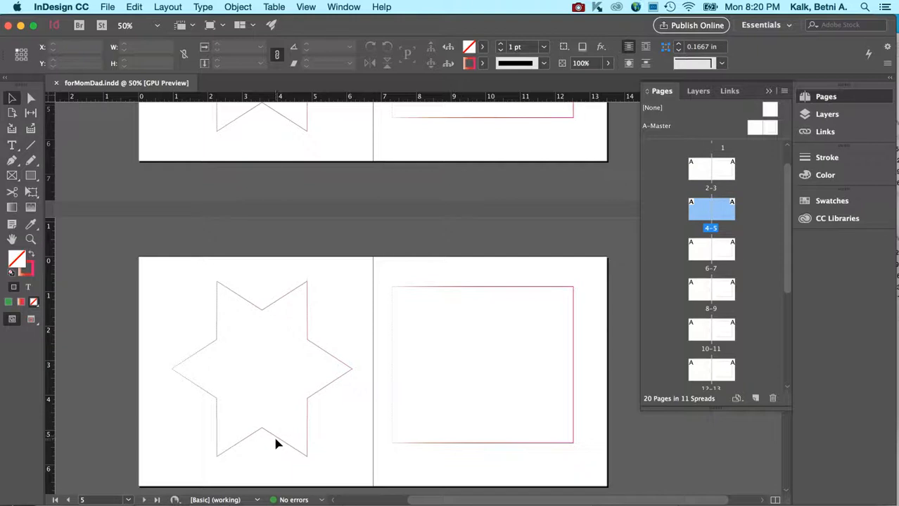